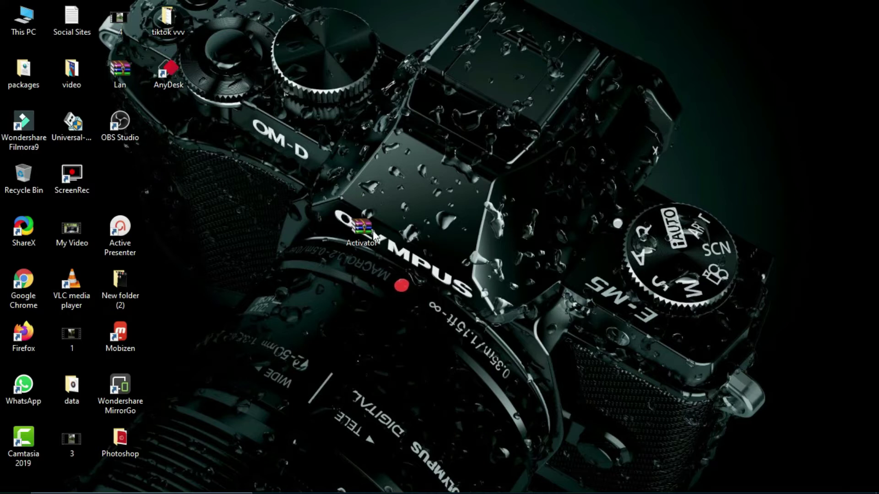
Move the Activator archive to an empty spot near the upper middle of the desktop
drag(361, 240, 509, 83)
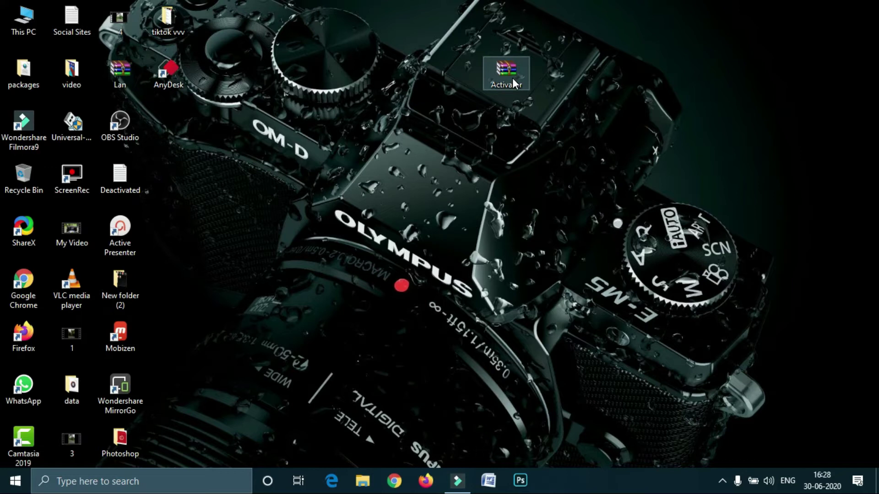
click(512, 113)
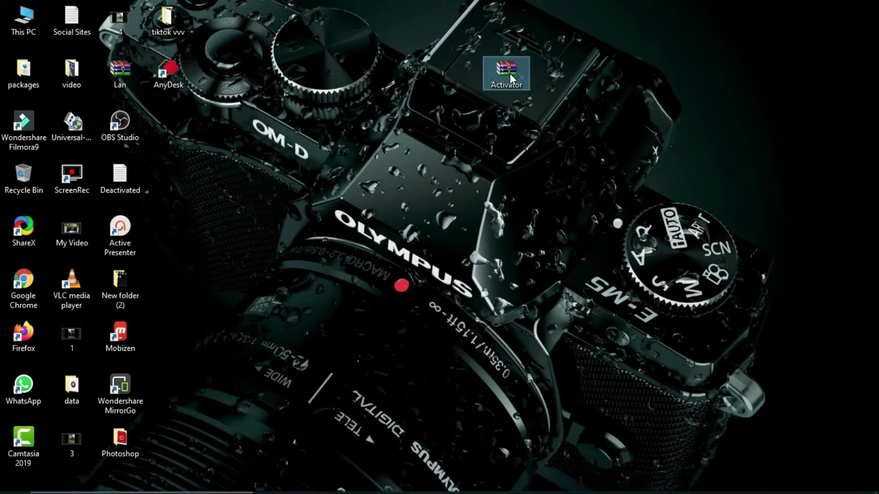
click(312, 185)
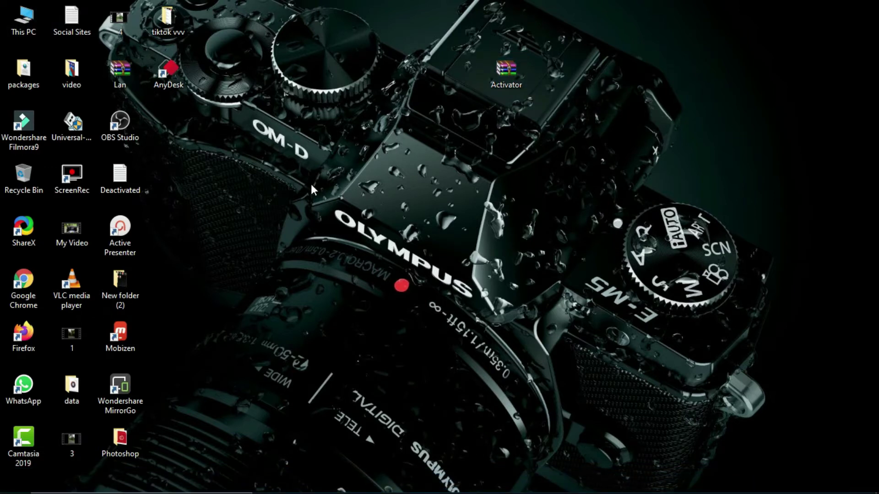
Open the properties of This PC, check the Windows edition and activation status, and close the System window
click(17, 29)
right_click(15, 27)
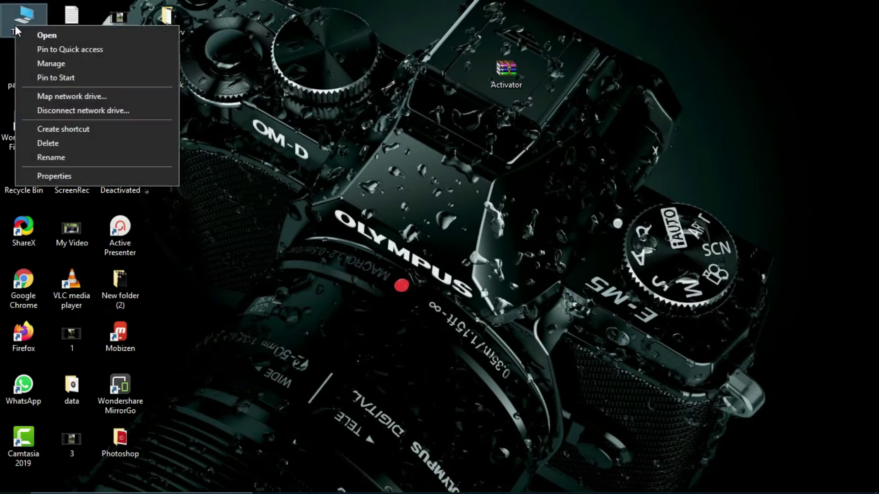
click(102, 181)
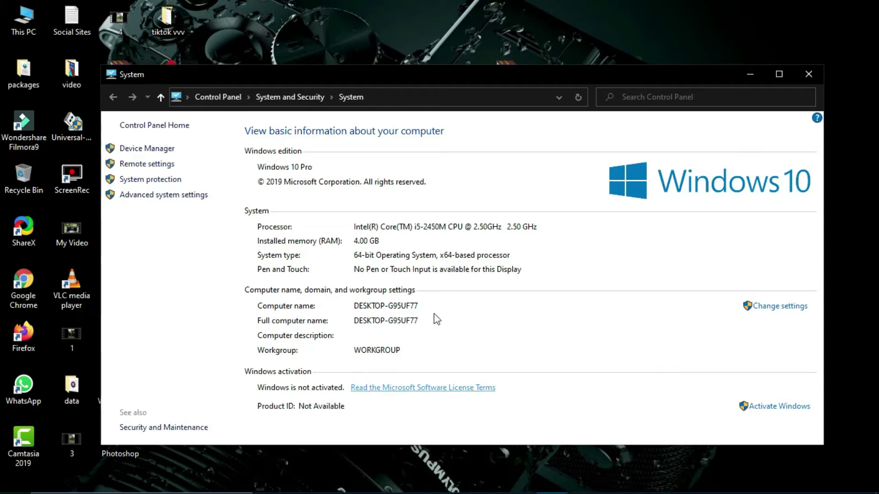
click(815, 75)
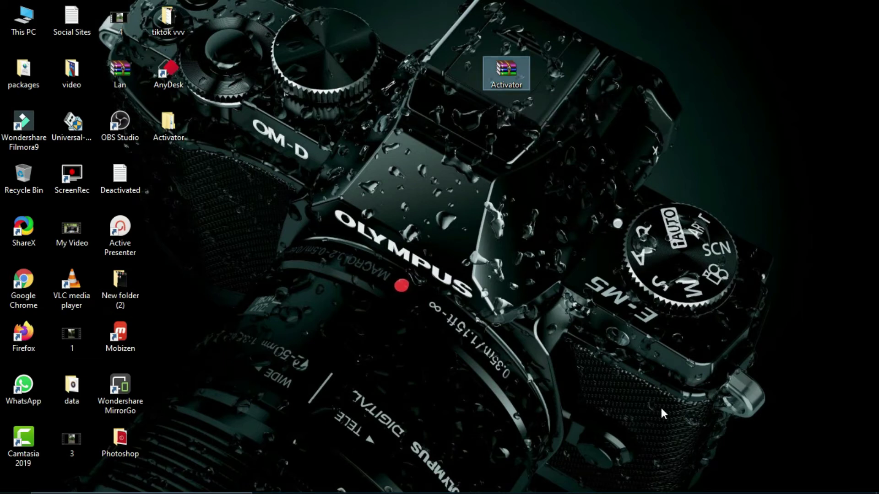
Search Windows for "de", open Virus & threat protection from the results, and maximize its window
mouse_move(728, 492)
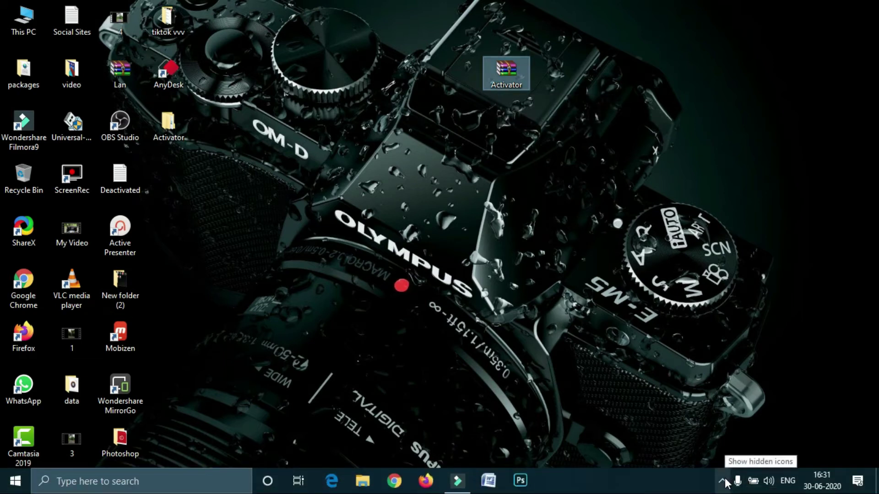
click(210, 475)
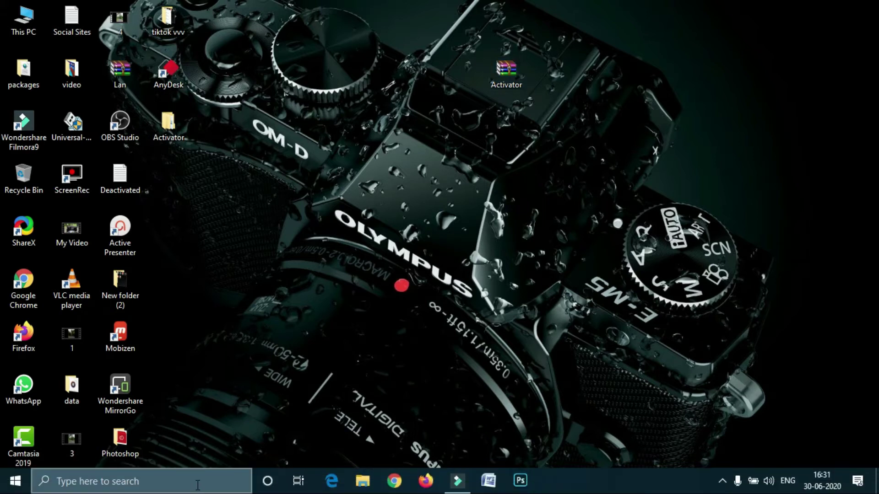
click(198, 485)
text(de)
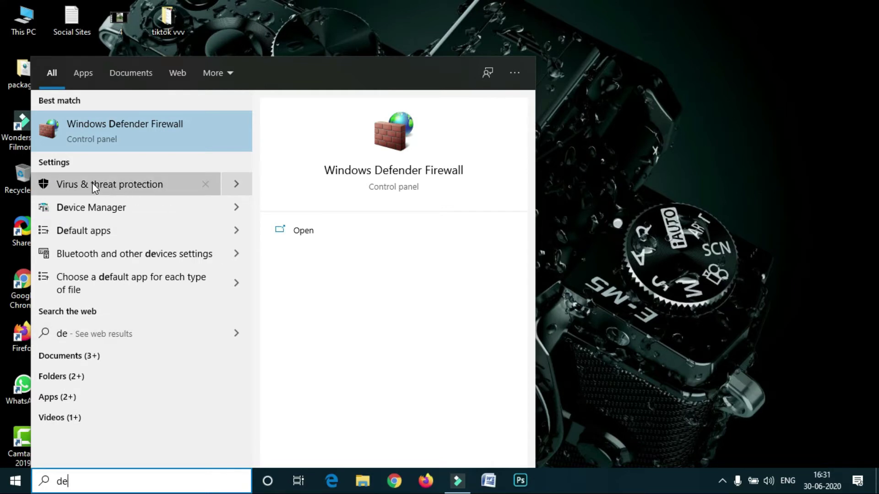
click(231, 188)
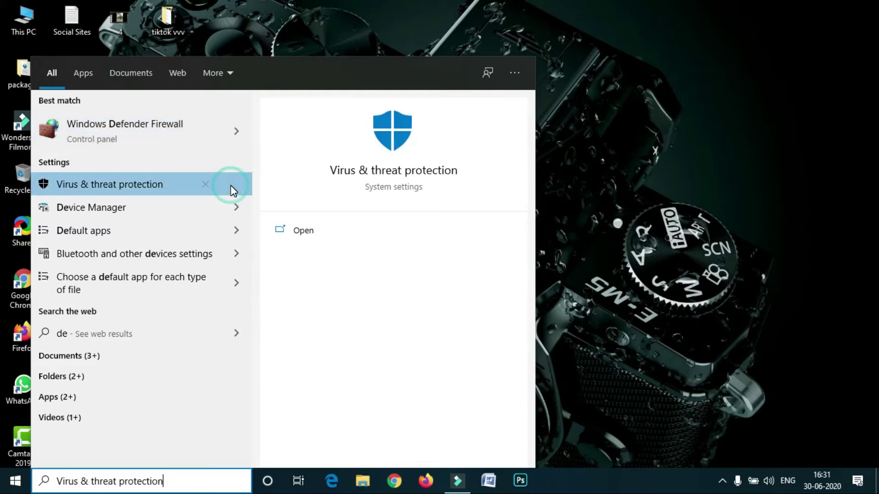
click(317, 231)
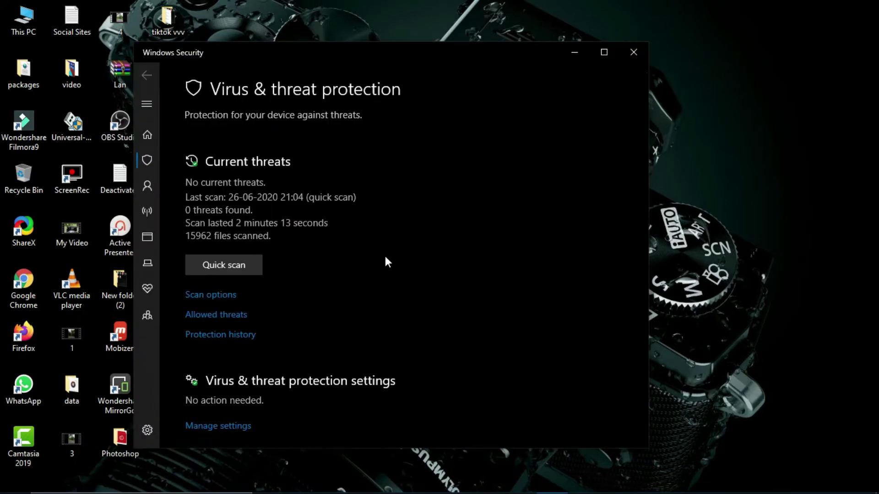
click(606, 48)
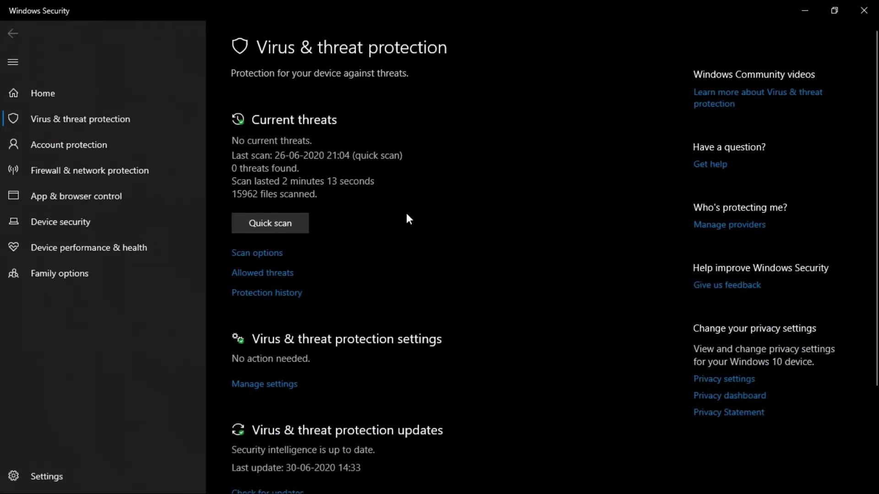
Open the virus and threat protection settings and turn off Real-time protection and Cloud-delivered protection
click(280, 386)
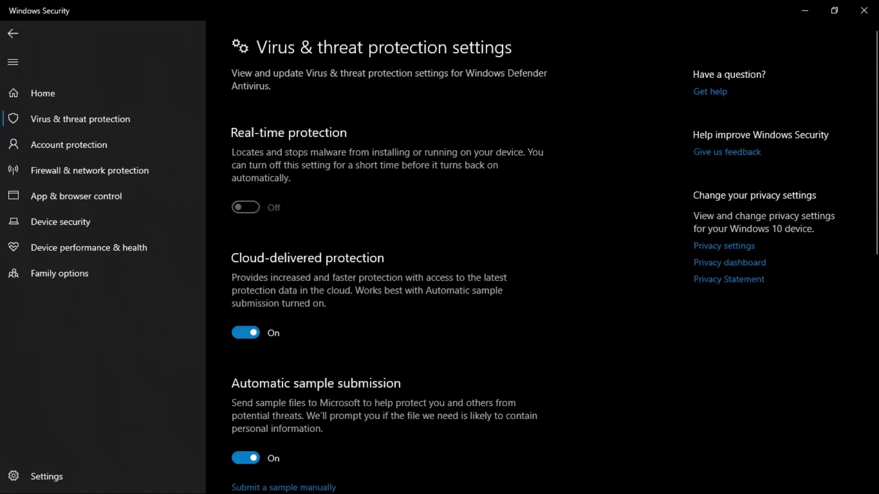
click(364, 327)
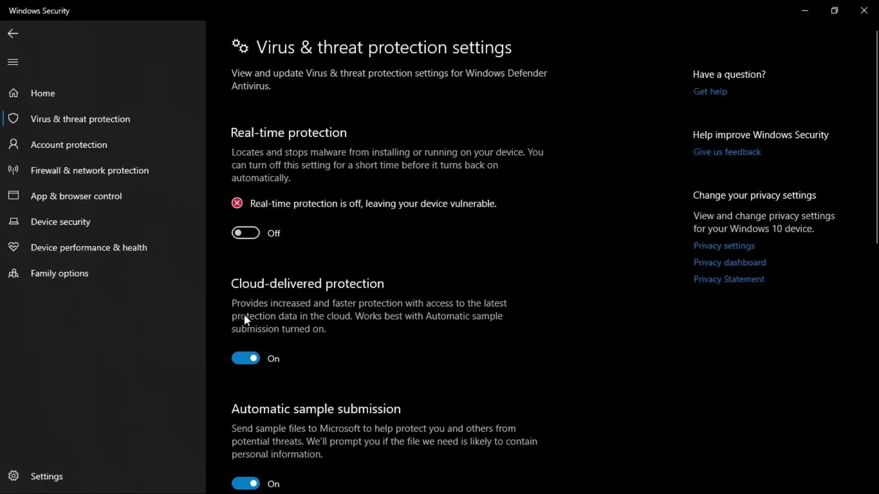
click(251, 352)
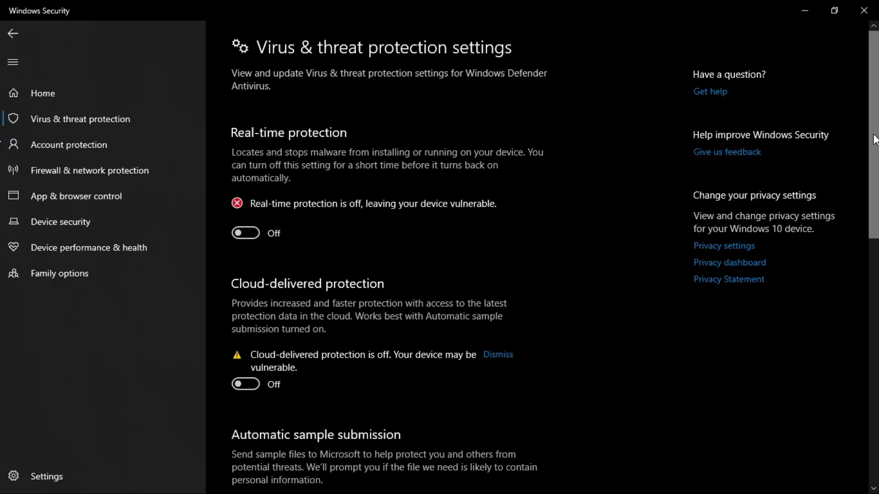
Turn off Automatic sample submission and Tamper Protection in the virus and threat protection settings
scroll(3, 163, down, 1)
scroll(2, 165, down, 5)
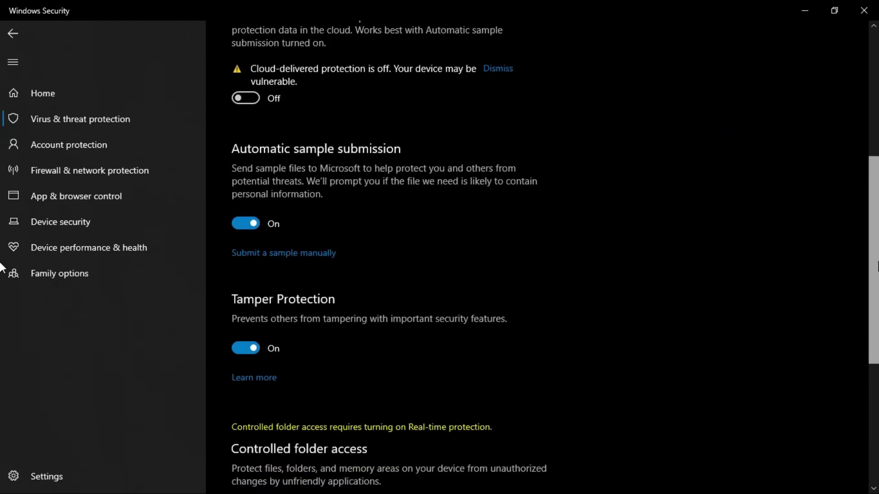
click(258, 219)
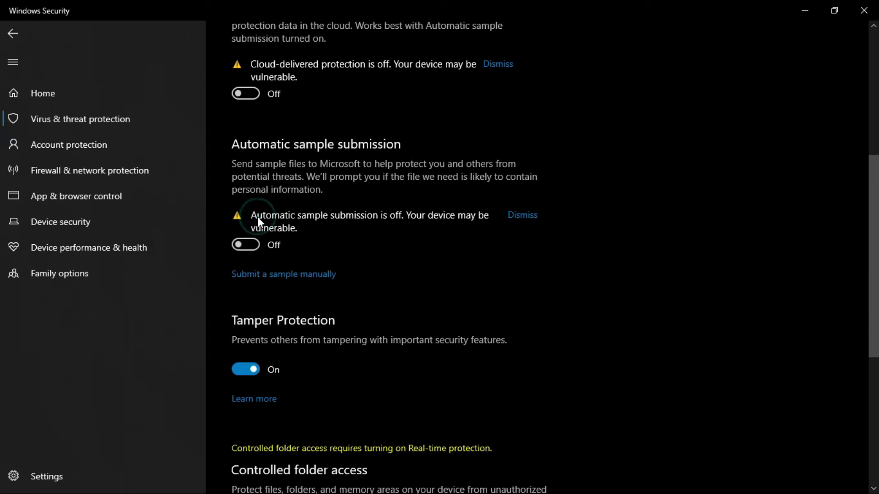
click(253, 367)
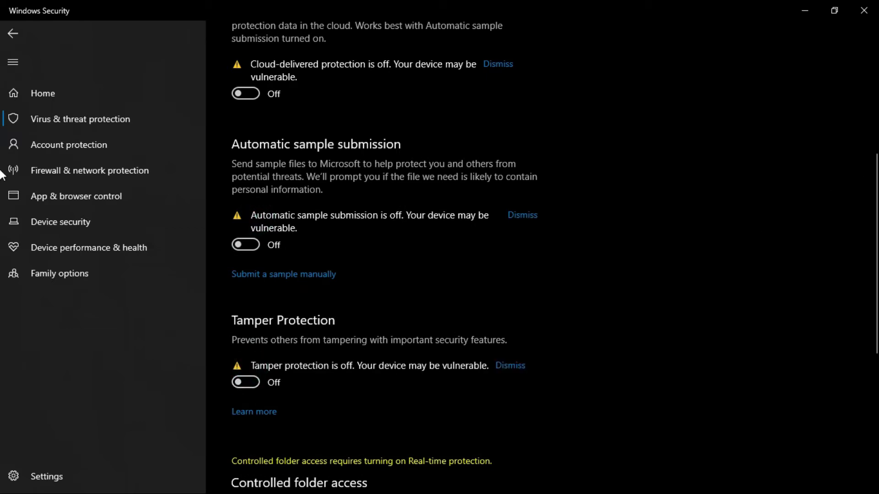
scroll(2, 256, down, 5)
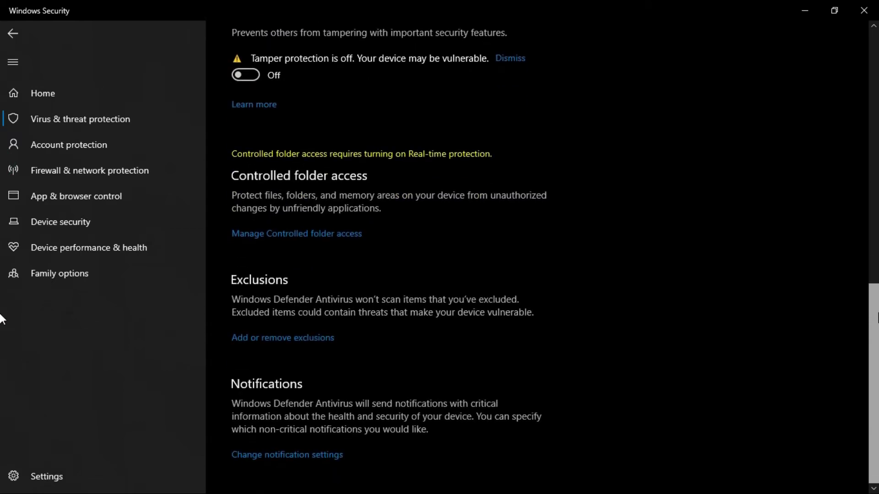
Turn off Windows Defender Firewall for the domain network and return to the firewall overview
click(108, 151)
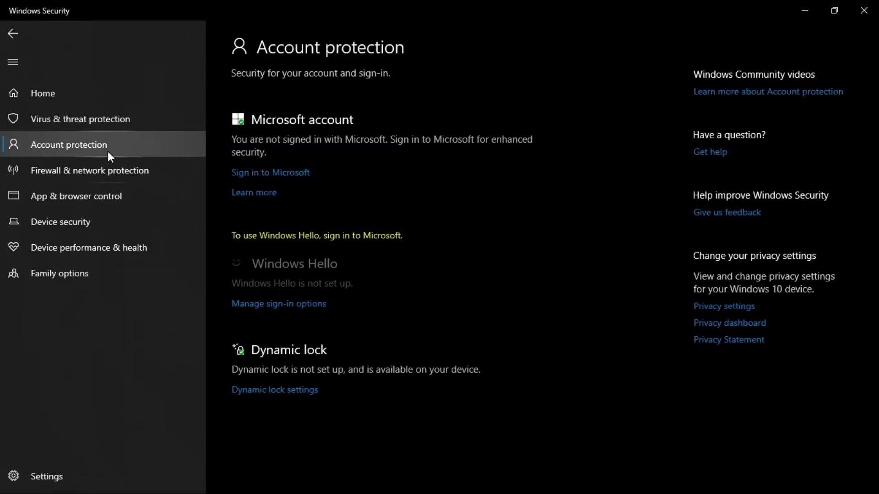
click(120, 176)
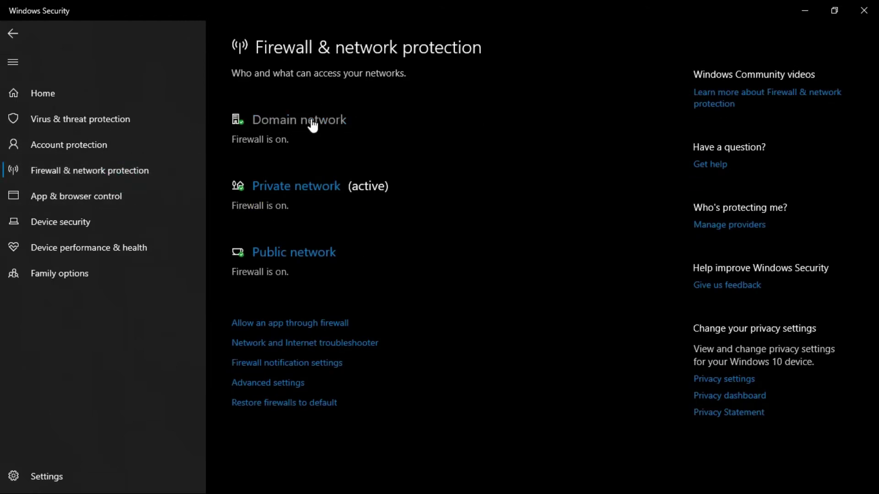
click(312, 123)
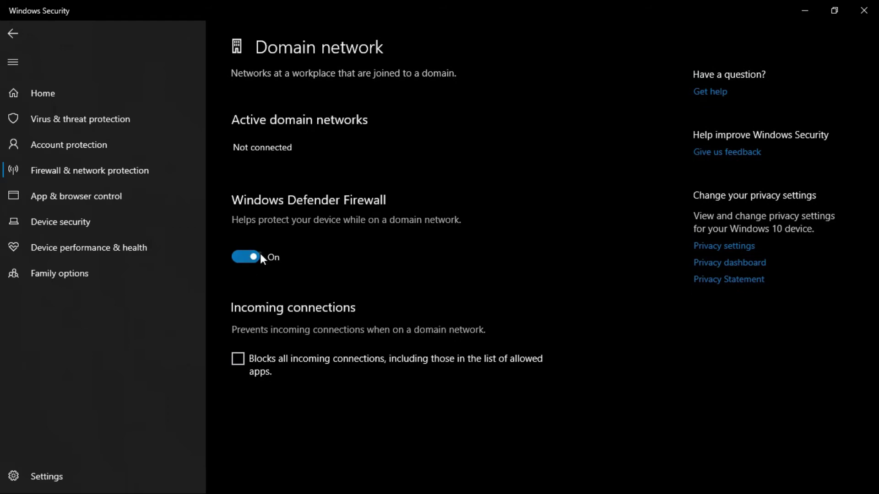
click(247, 257)
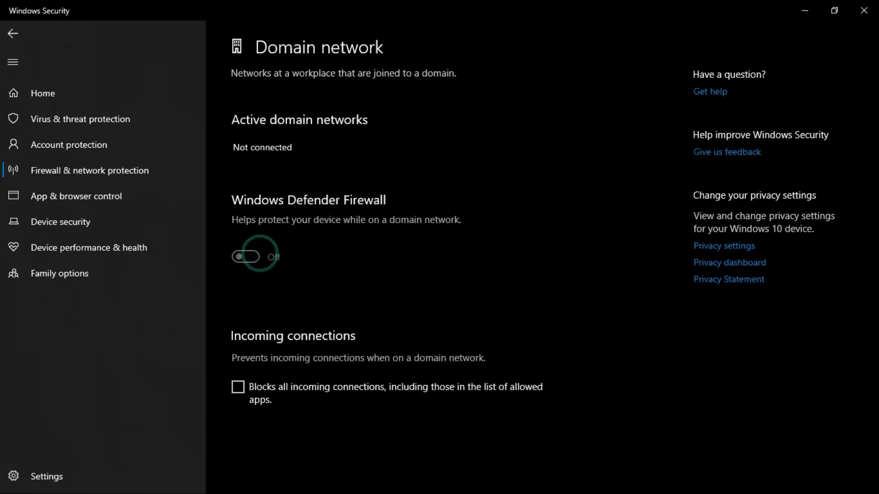
click(14, 35)
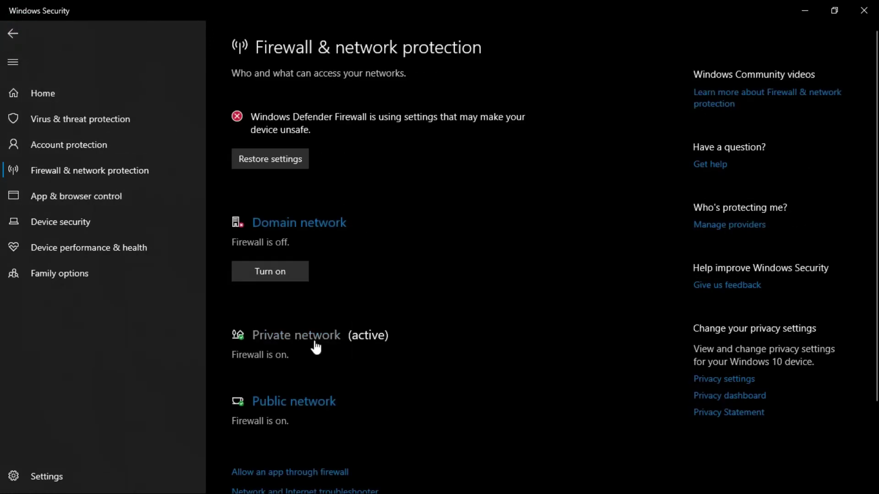
Turn off Windows Defender Firewall for the active private network
click(338, 342)
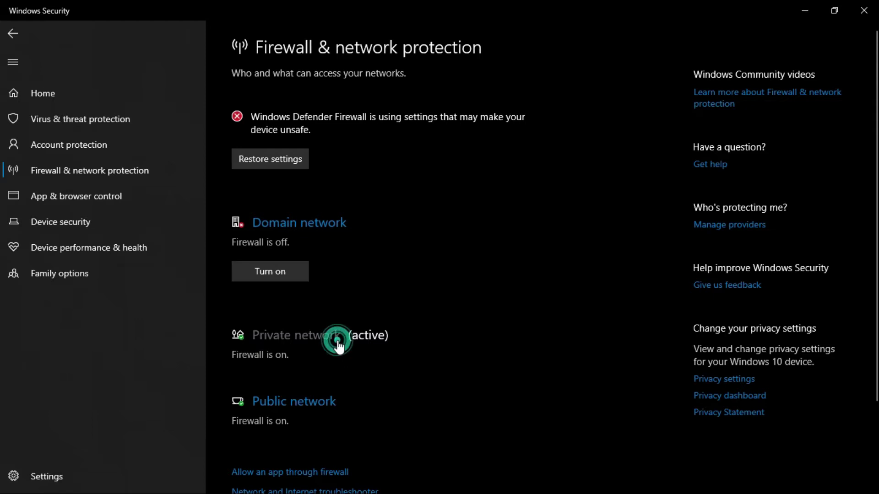
click(243, 270)
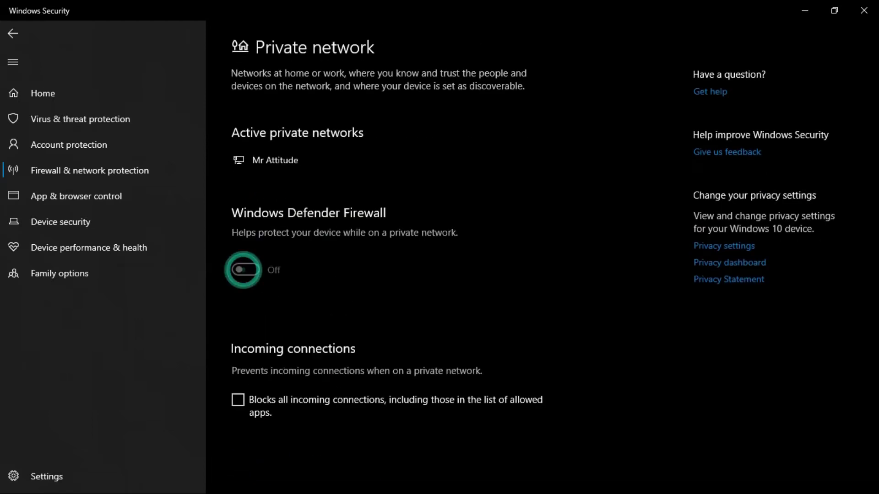
click(361, 323)
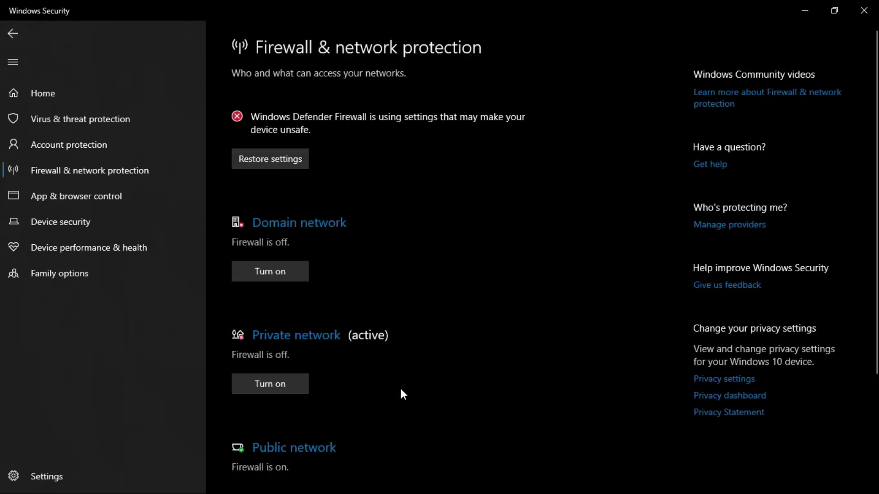
Turn off Windows Defender Firewall for the public network and return to the firewall overview
scroll(874, 412, down, 3)
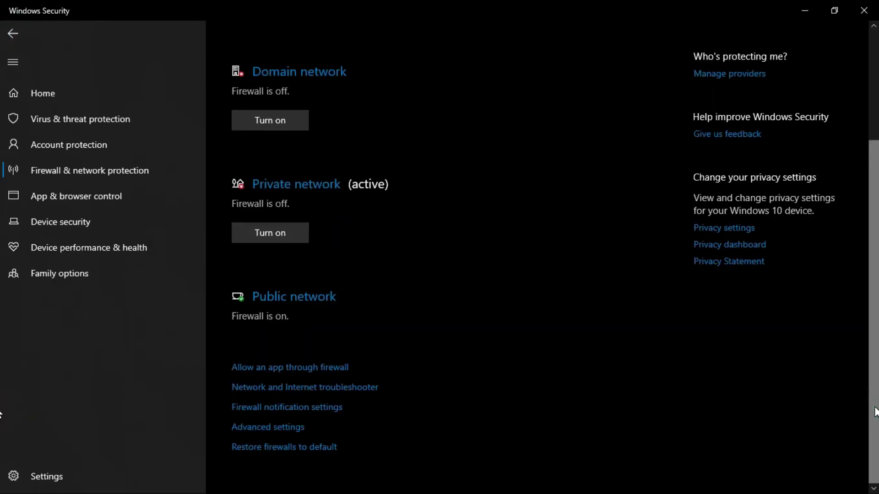
click(279, 299)
click(251, 269)
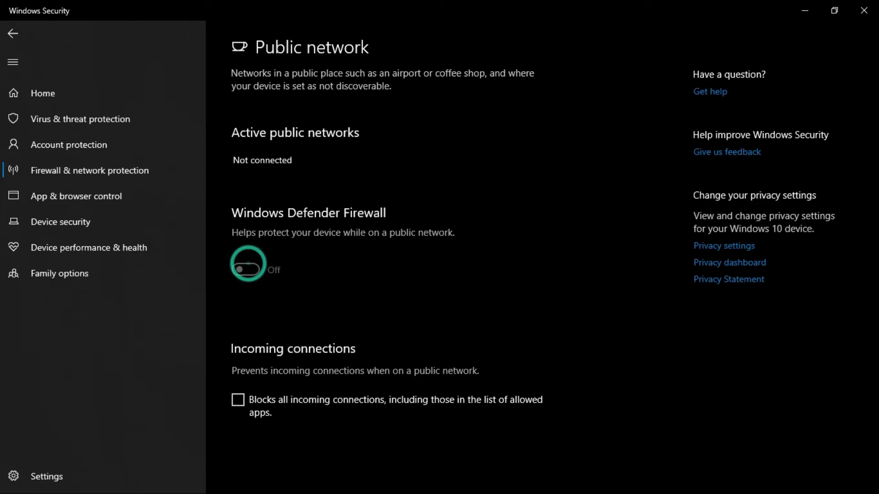
click(89, 170)
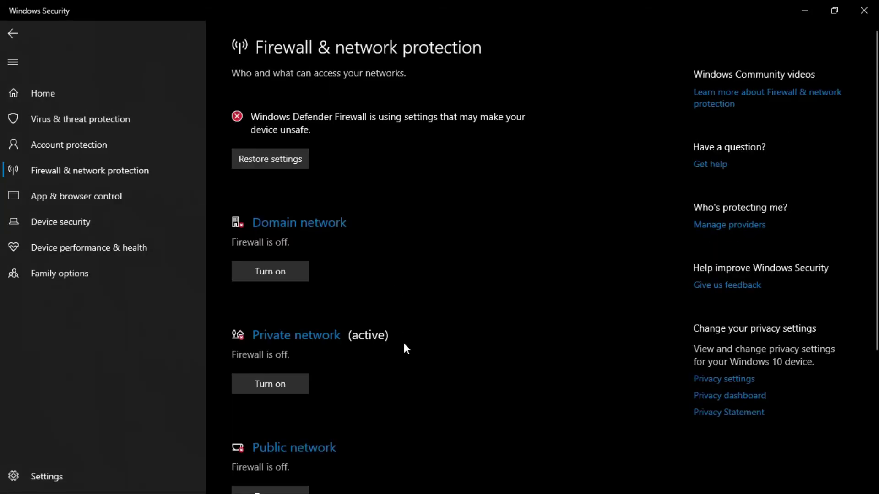
Recheck the virus protection and firewall pages and close Windows Security
click(147, 124)
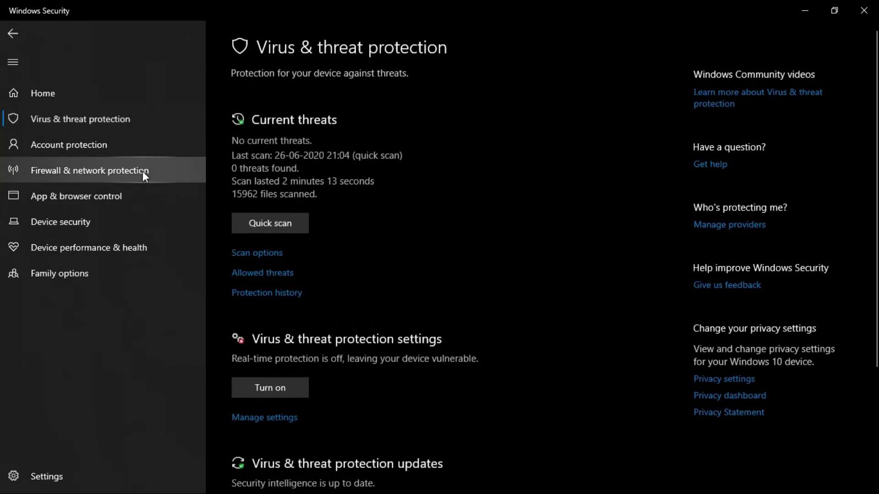
click(143, 173)
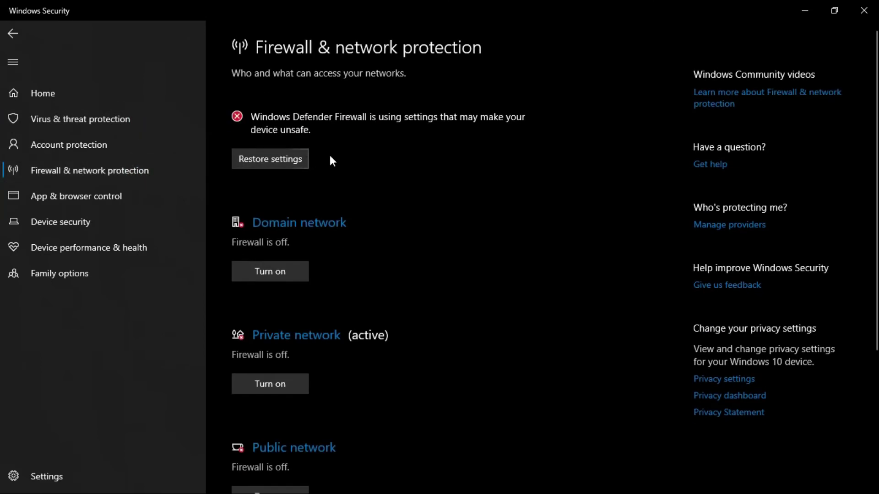
click(870, 6)
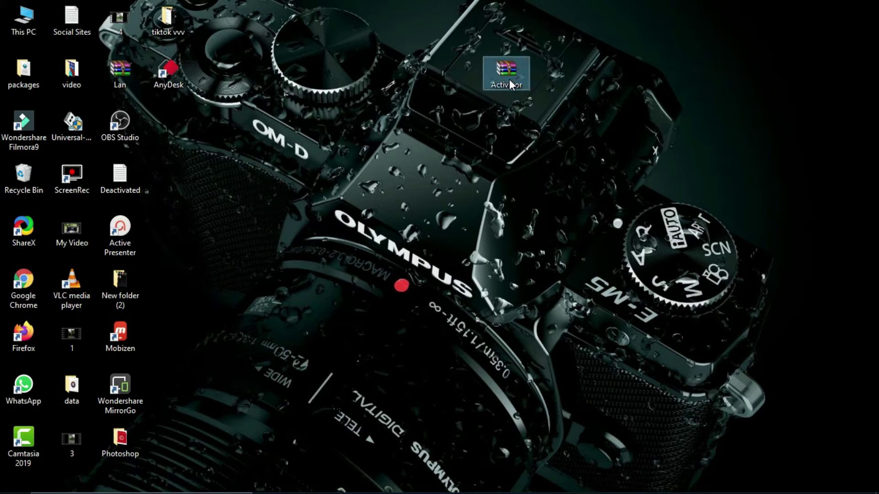
Extract the Activator archive directly onto the desktop
right_click(510, 80)
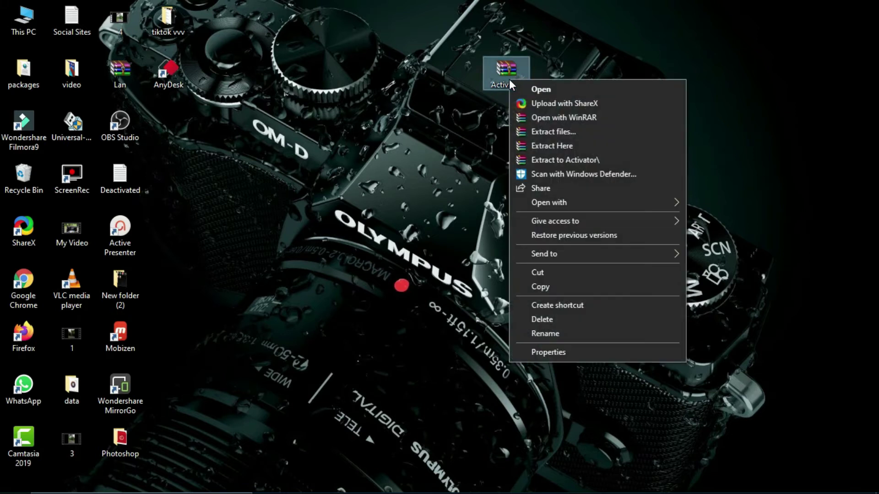
click(553, 149)
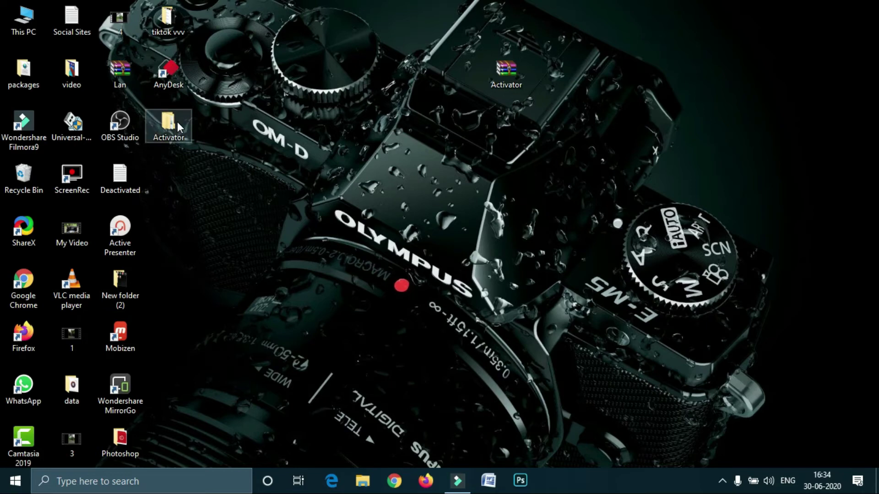
Look over the version folders inside the extracted Activator folder and open KMSpico Install under Windows 10 All
double_click(177, 124)
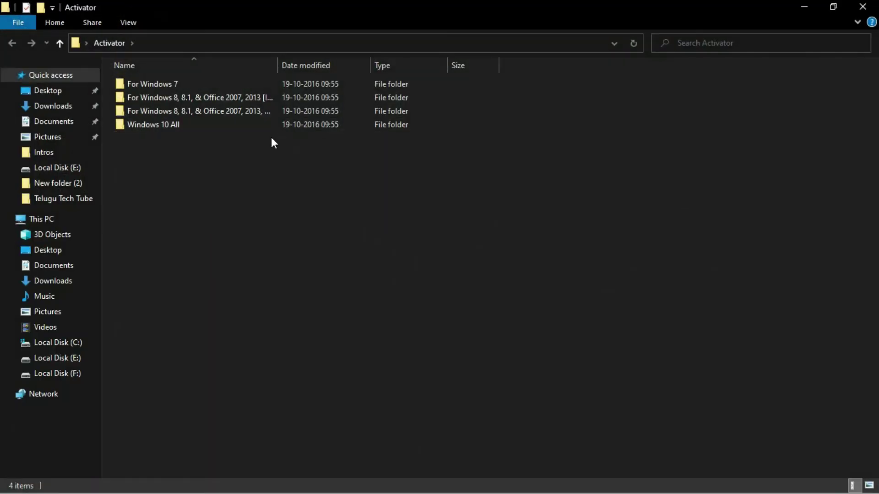
click(225, 84)
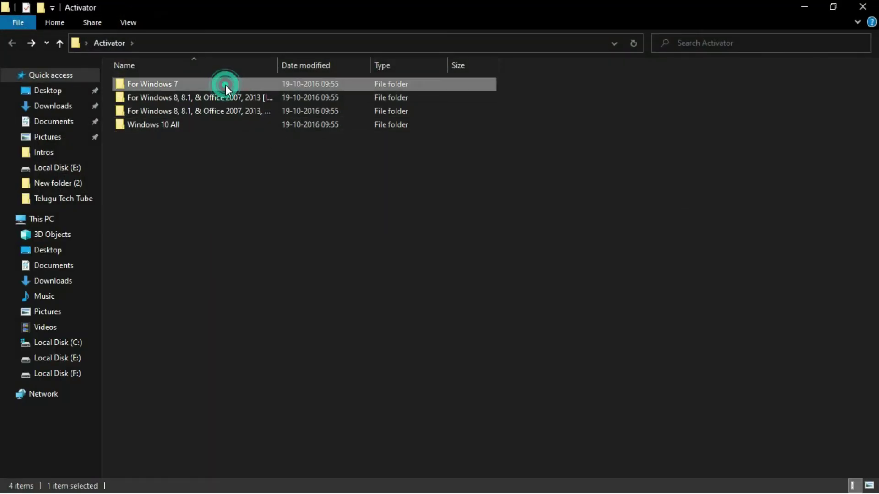
click(245, 99)
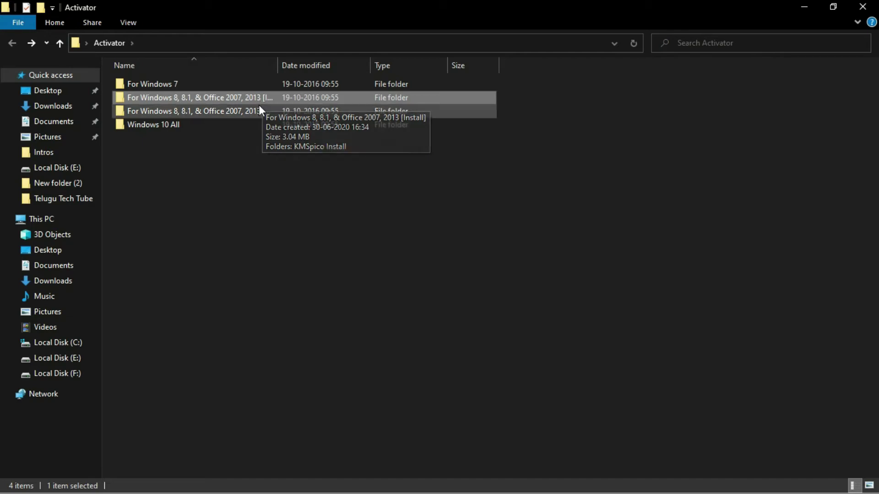
click(259, 109)
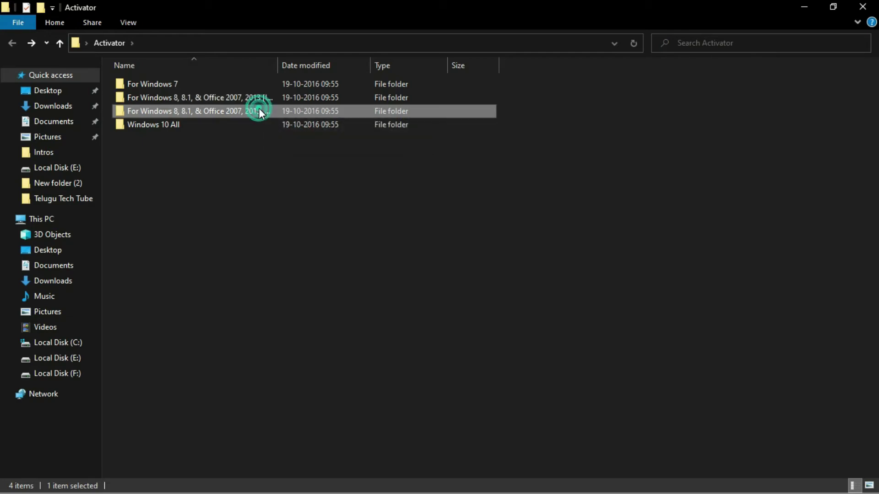
click(241, 128)
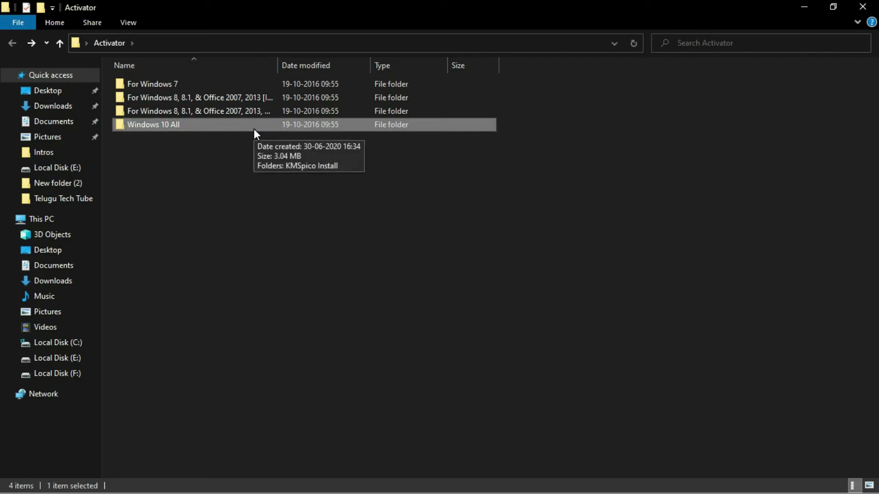
double_click(254, 130)
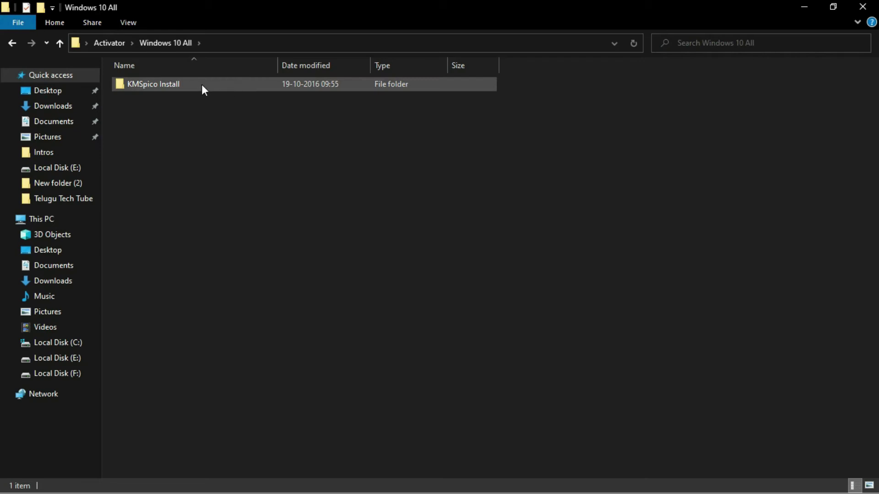
double_click(228, 87)
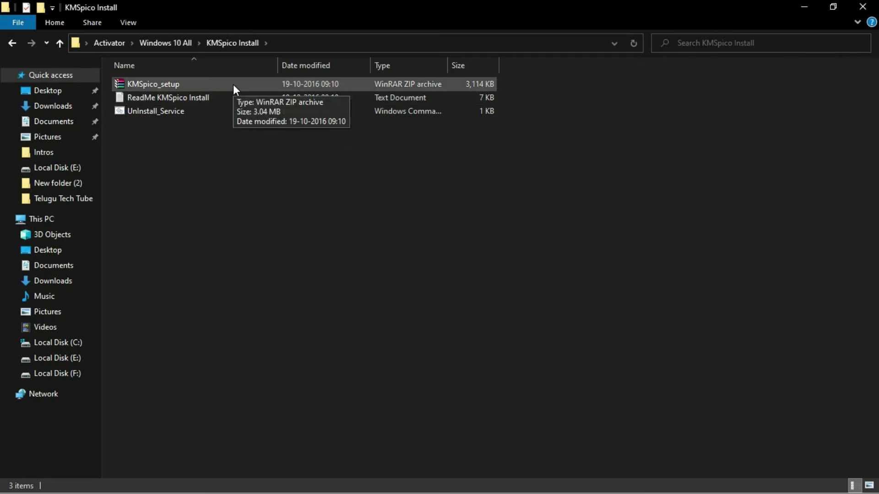
Extract the KMSpico_setup archive into its current folder and launch the extracted setup application, allowing it to run
click(233, 85)
right_click(232, 85)
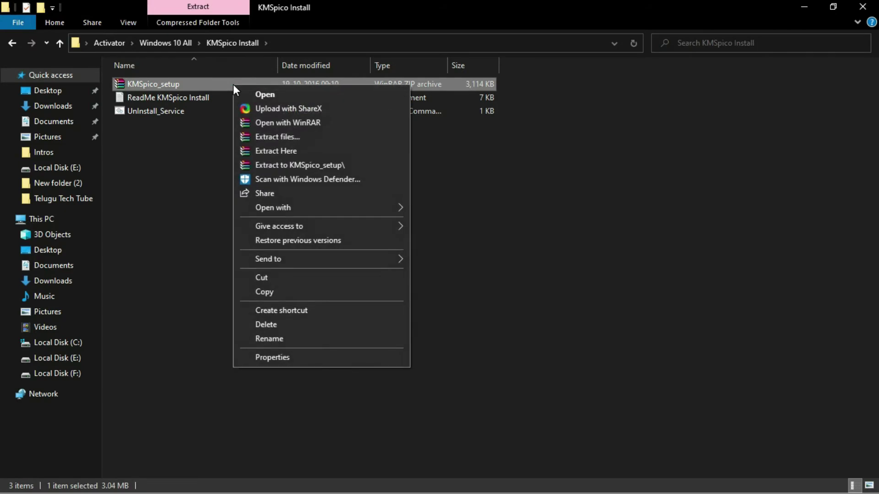
click(289, 155)
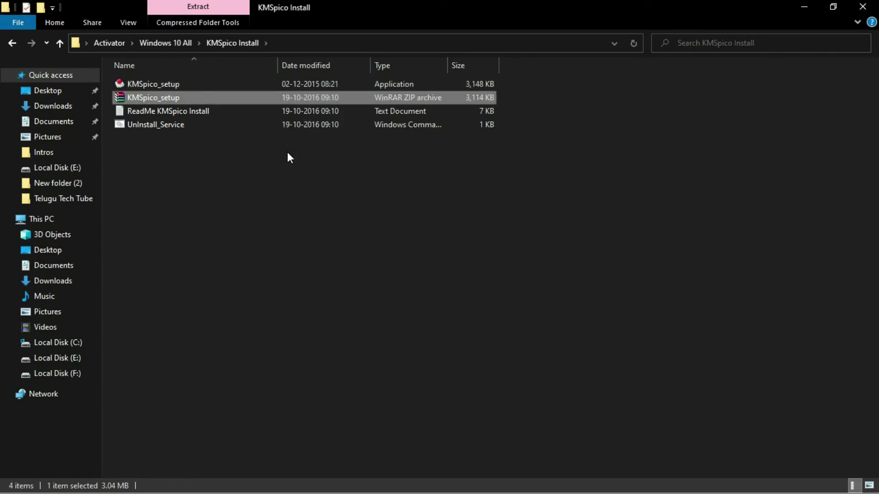
click(261, 84)
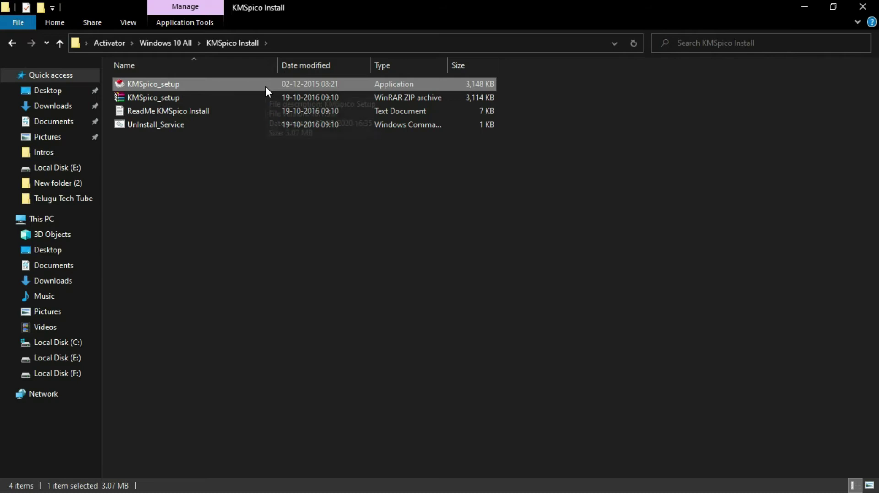
double_click(265, 86)
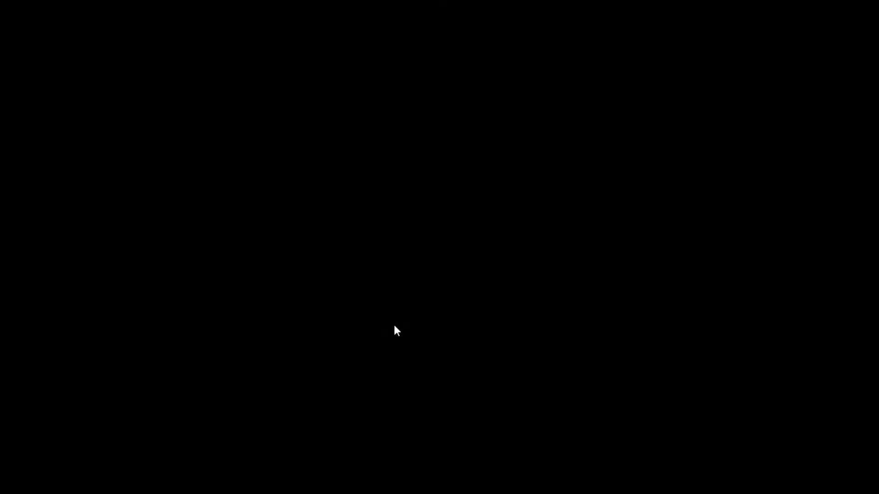
click(394, 323)
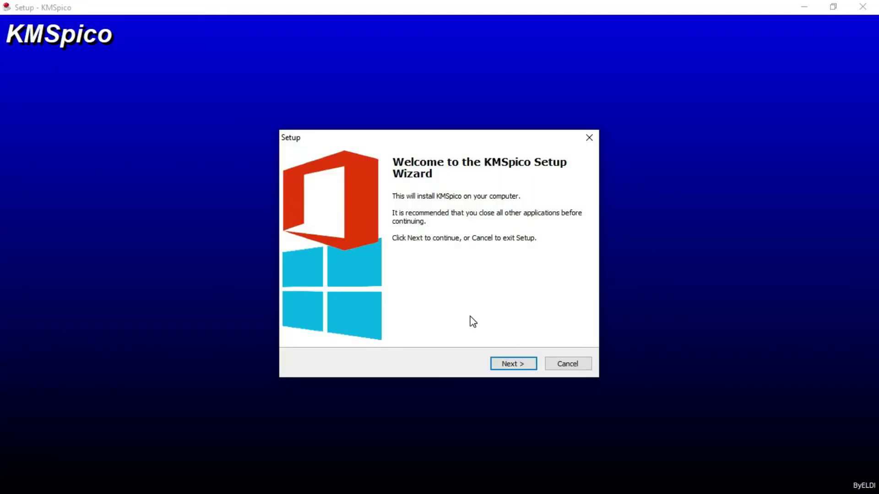
Install KMSpico, accepting the license agreement and keeping the default destination C:\Program Files\KMSpico and the KMSpico Start Menu folder
click(522, 365)
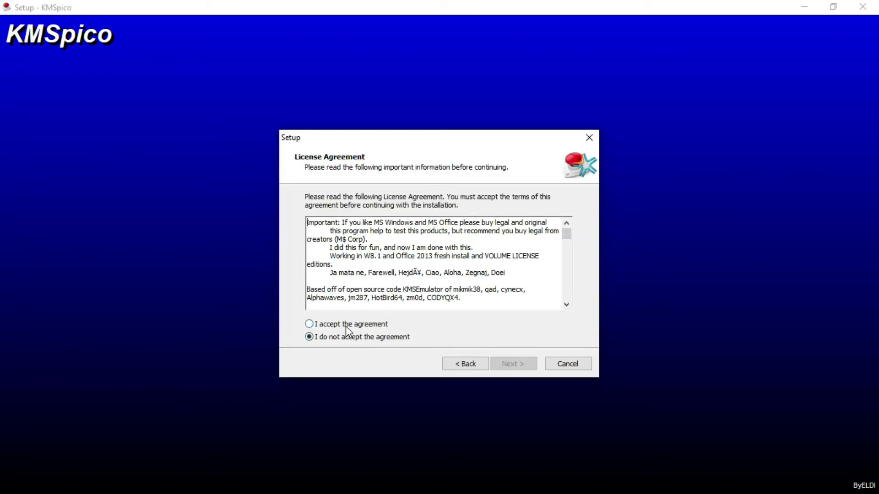
click(310, 324)
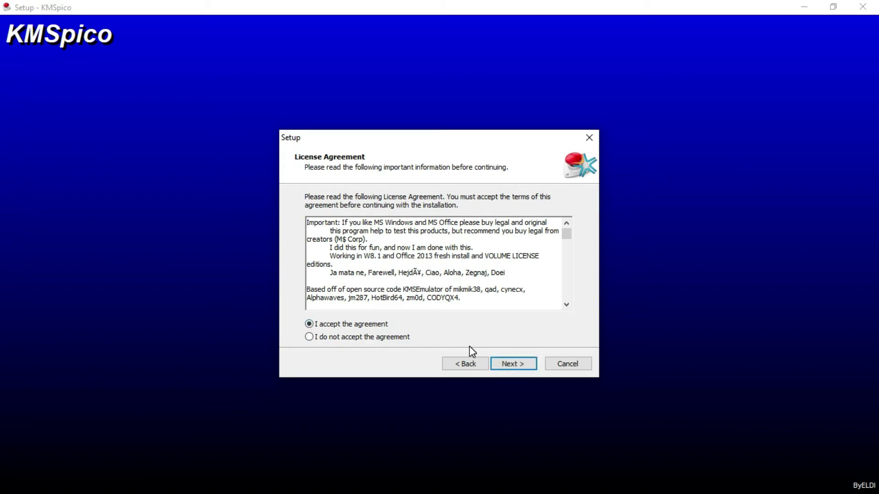
click(519, 369)
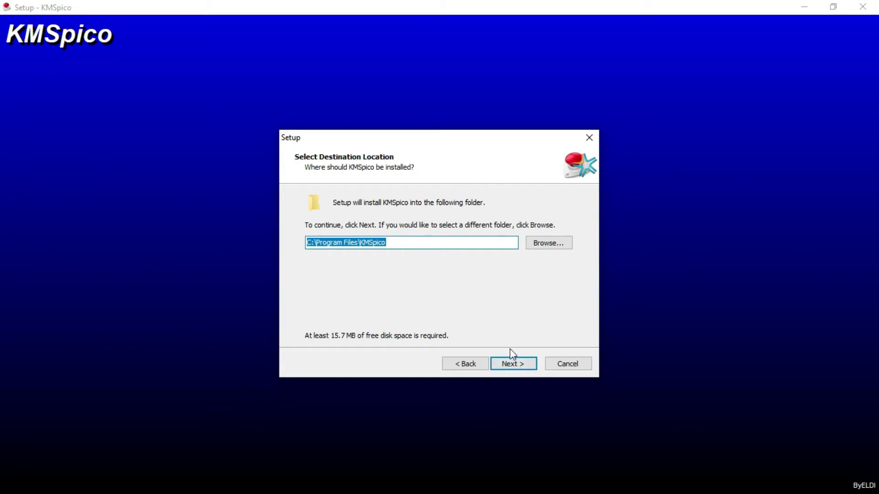
click(519, 364)
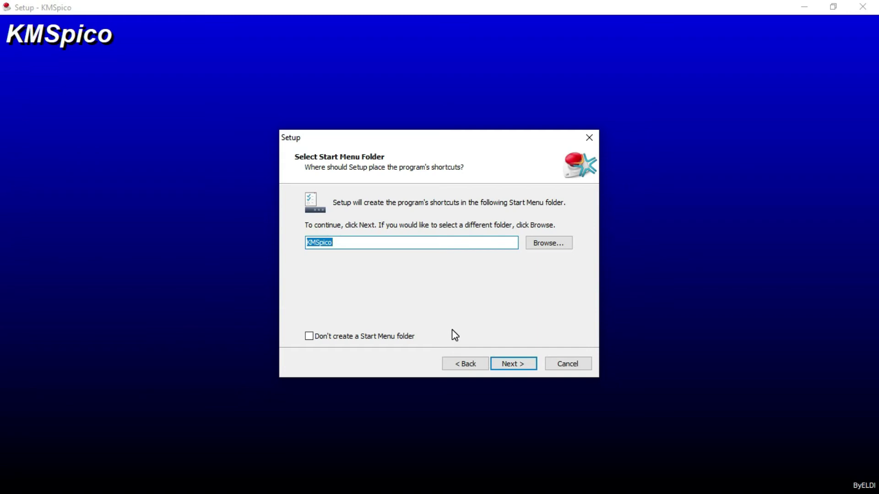
click(514, 365)
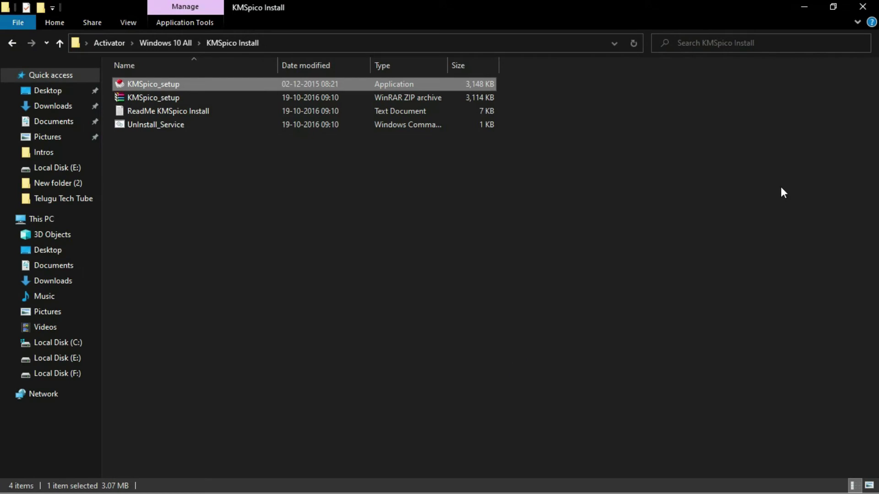
Minimize the folder window, check the Windows activation status in This PC's properties, and close the System window
click(801, 2)
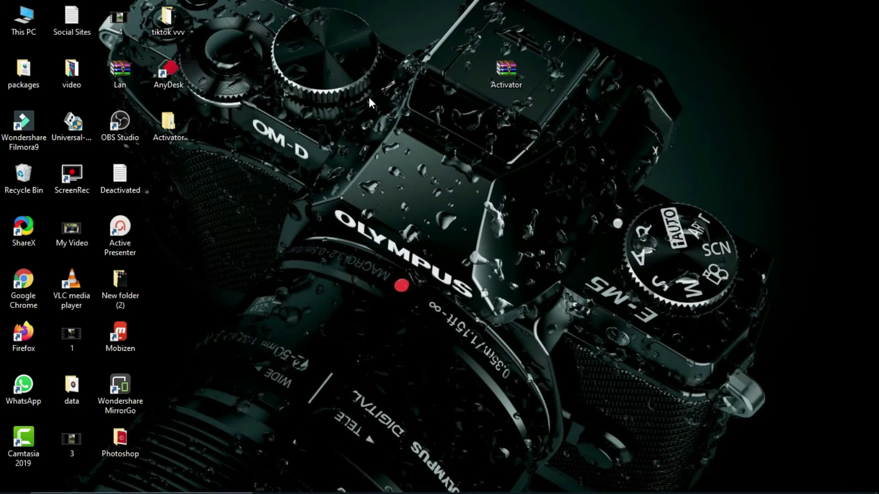
click(31, 18)
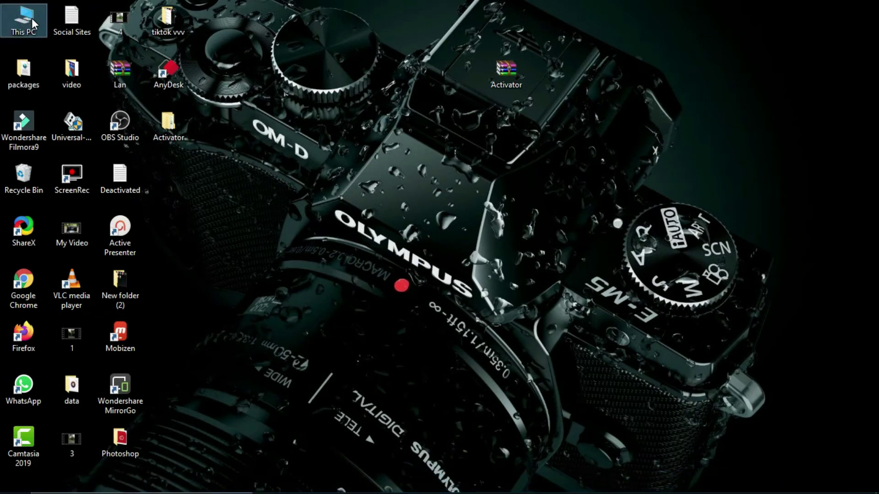
right_click(32, 18)
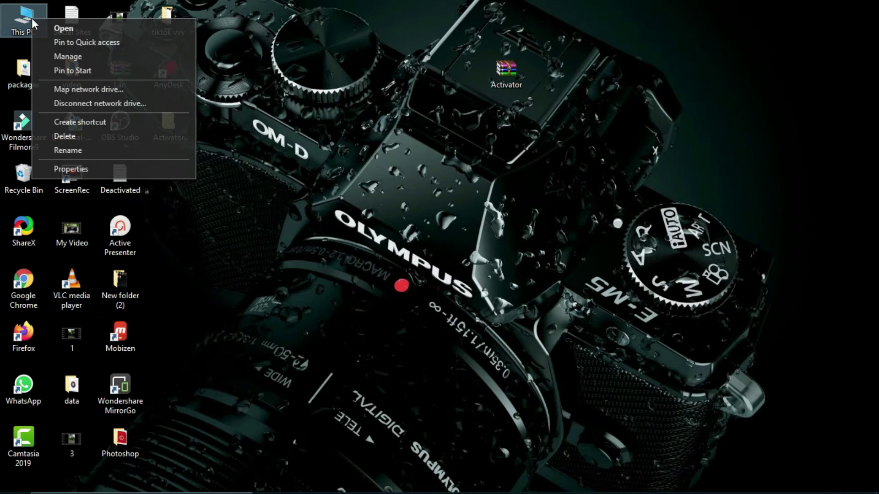
click(116, 168)
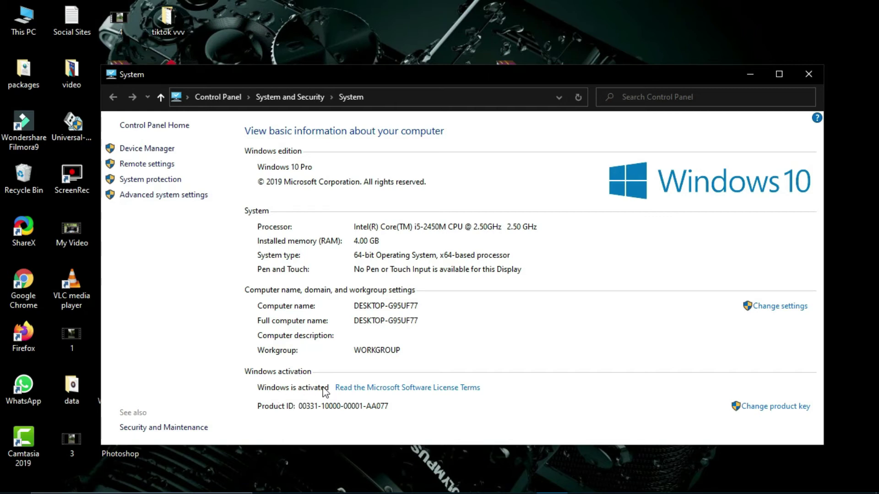
click(806, 74)
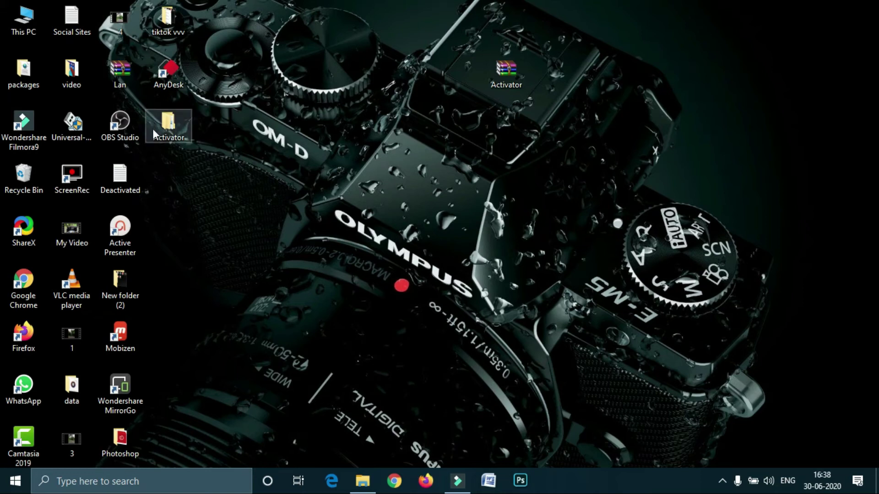
Open the innermost Windows Loader folder under For Windows 7 in the desktop's Activator folder
double_click(182, 133)
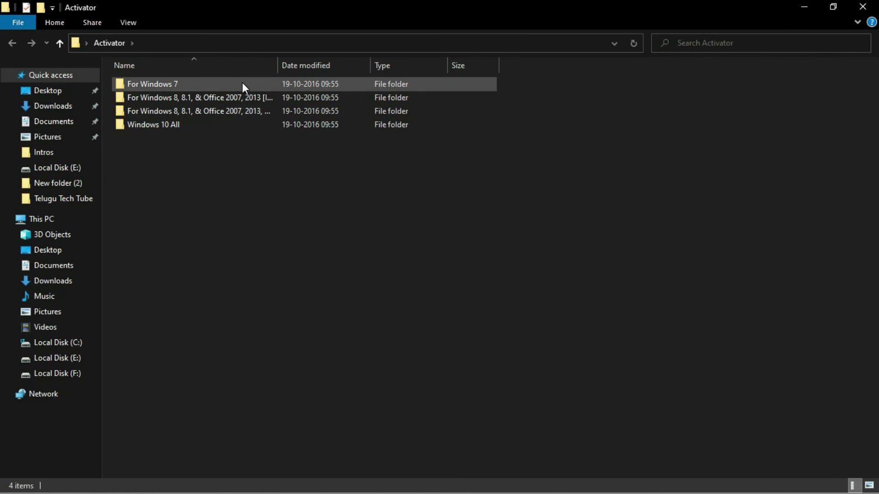
double_click(243, 83)
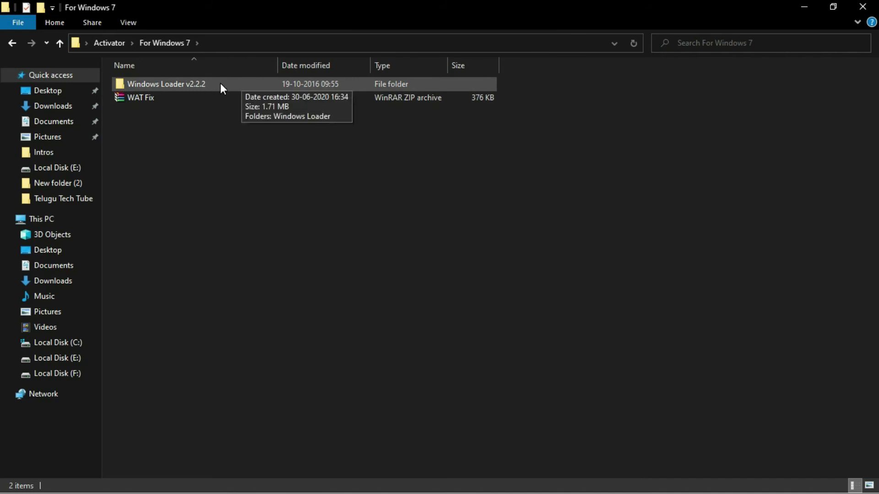
double_click(221, 83)
double_click(225, 83)
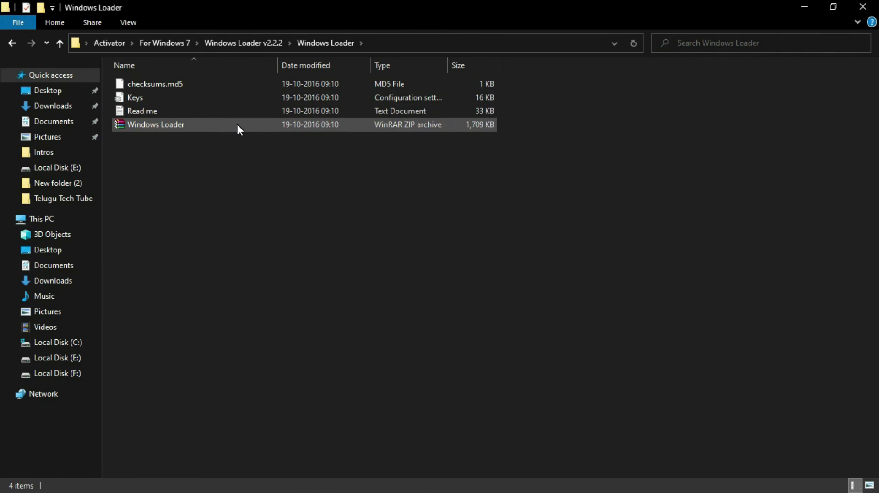
Extract the Windows Loader archive into its current folder, and run the extracted application briefly before closing it
click(238, 124)
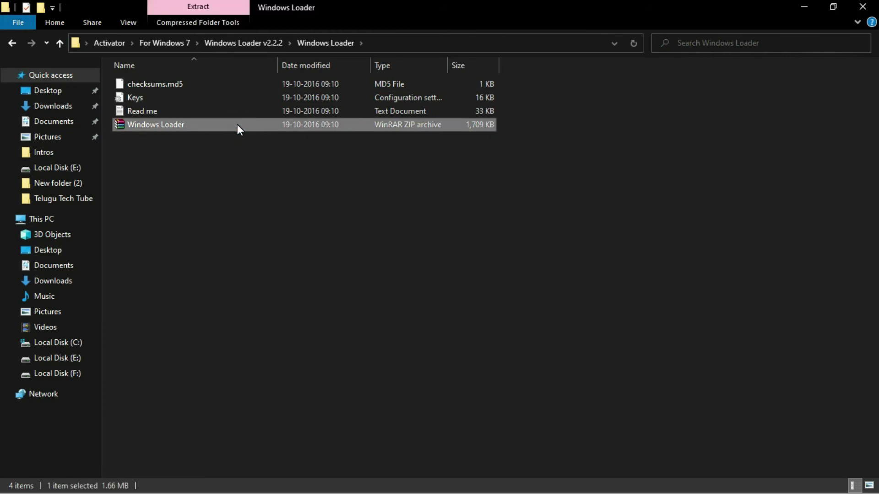
right_click(237, 124)
click(302, 191)
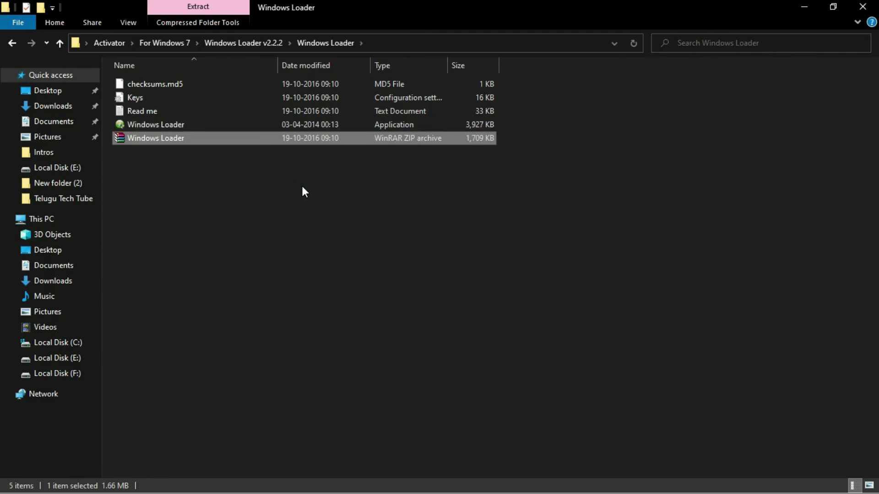
click(293, 120)
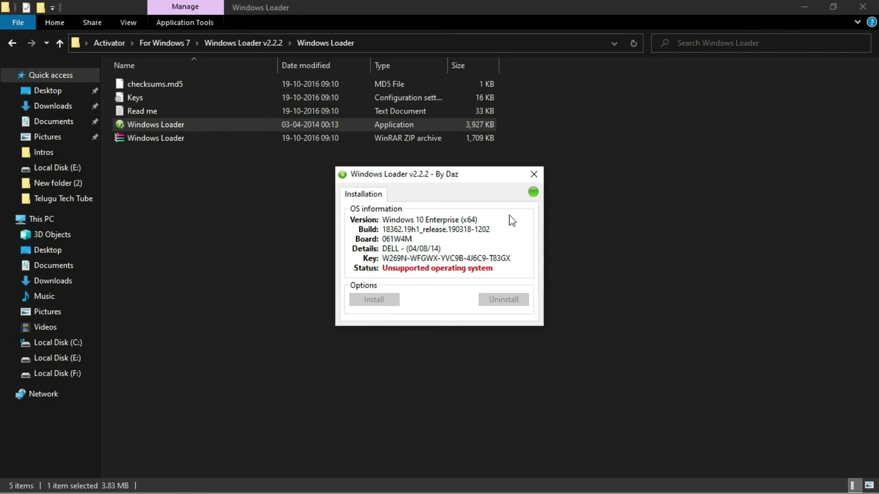
click(534, 174)
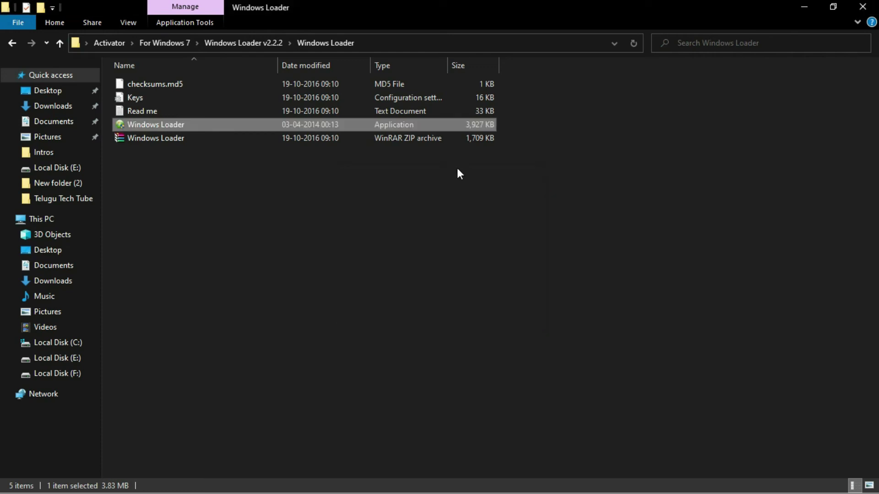
Return to the Activator folder and open KMSpico Install under For Windows 8, 8.1, & Office 2007, 2013 [Install]
click(60, 42)
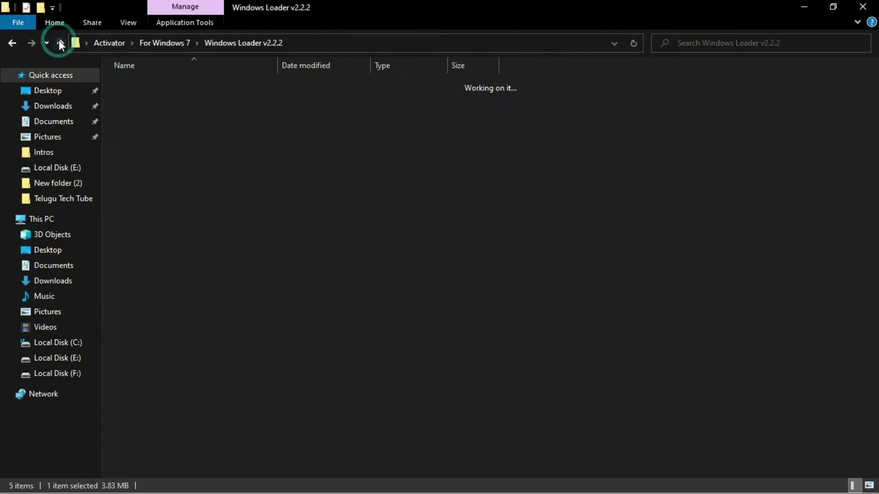
click(59, 42)
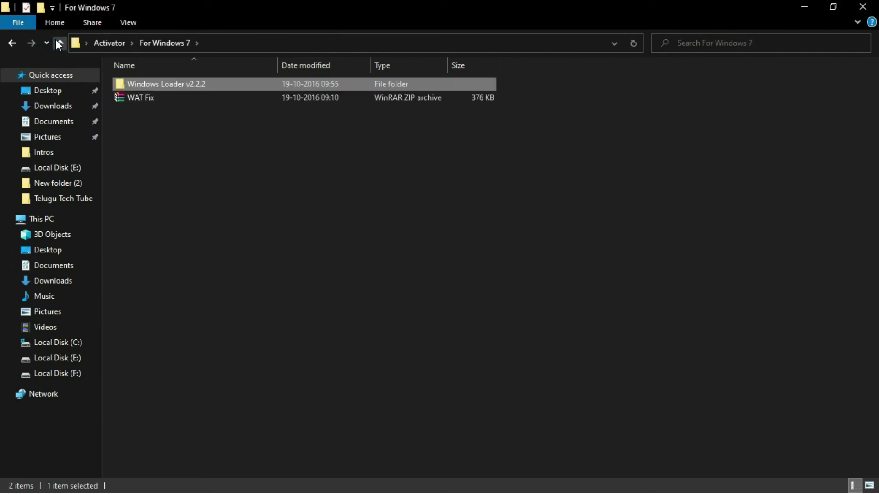
click(59, 42)
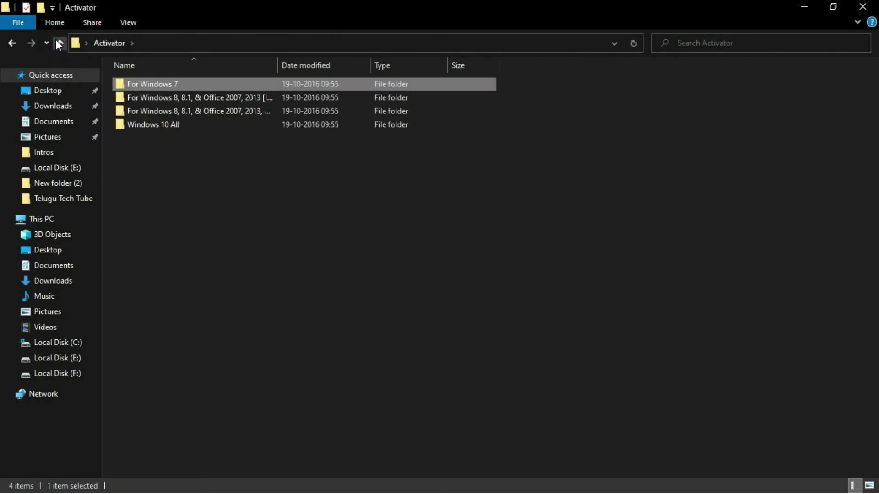
double_click(182, 98)
double_click(191, 90)
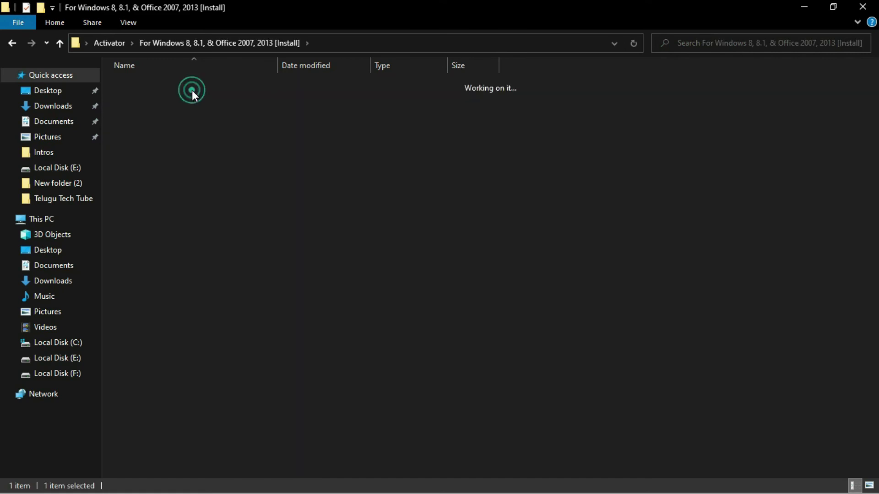
Extract the KMSpico_setup archive within the Windows 8 and Office folder and launch the extracted setup application
click(196, 90)
right_click(196, 89)
click(257, 157)
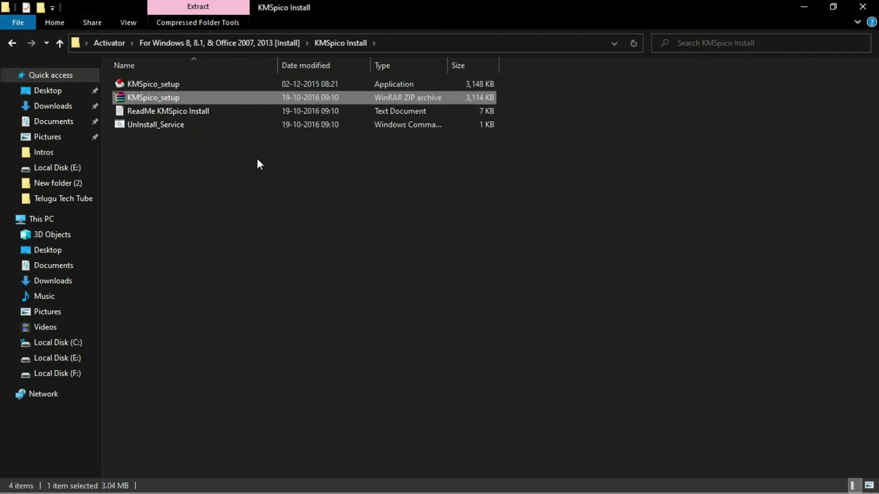
click(240, 83)
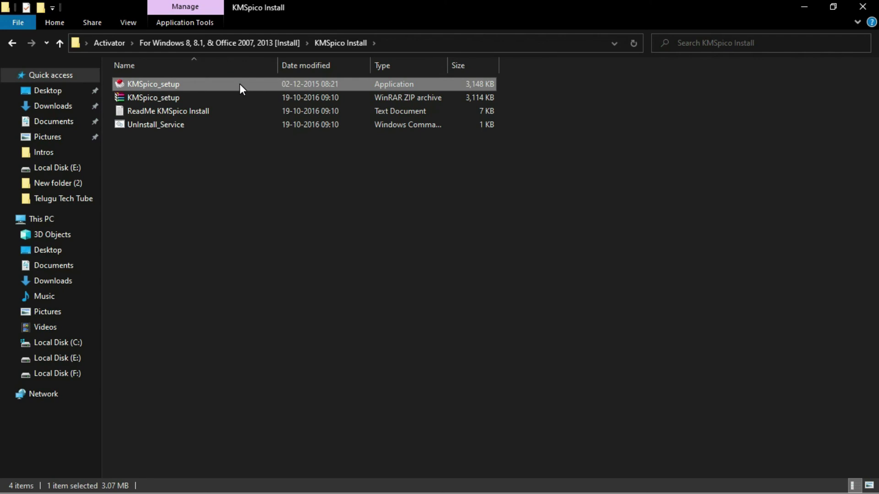
double_click(240, 84)
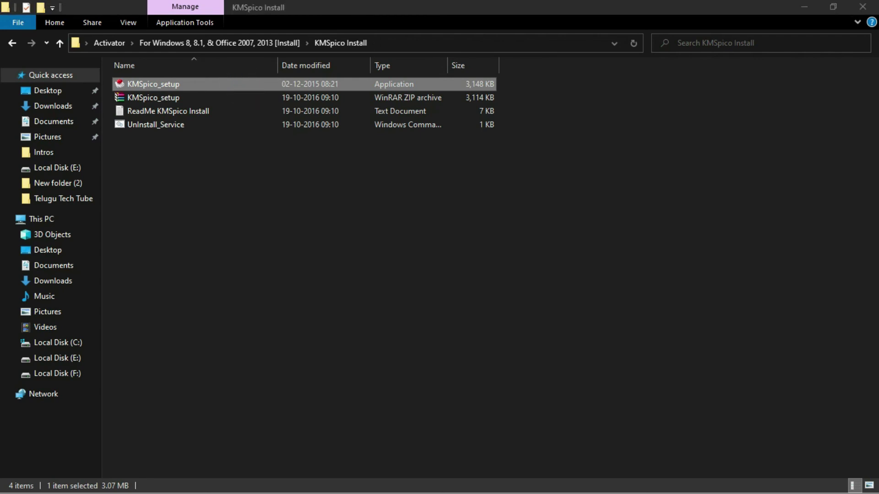